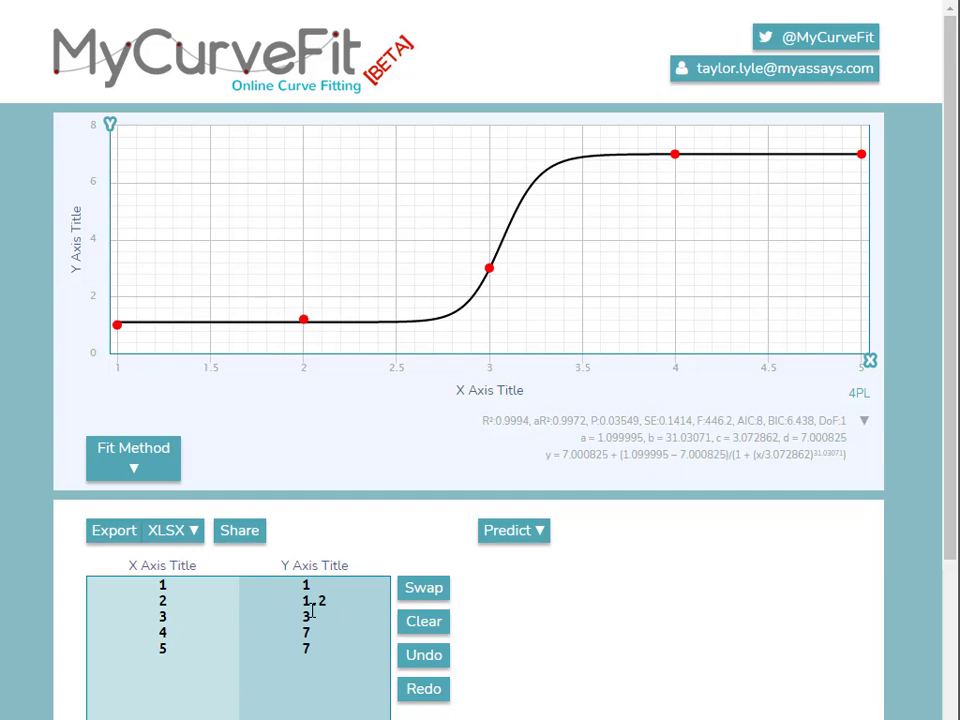
# Clear the data table and enter points (1, 1.4) and (2, 1.5).
pyautogui.click(413, 624)
pyautogui.write('.4')
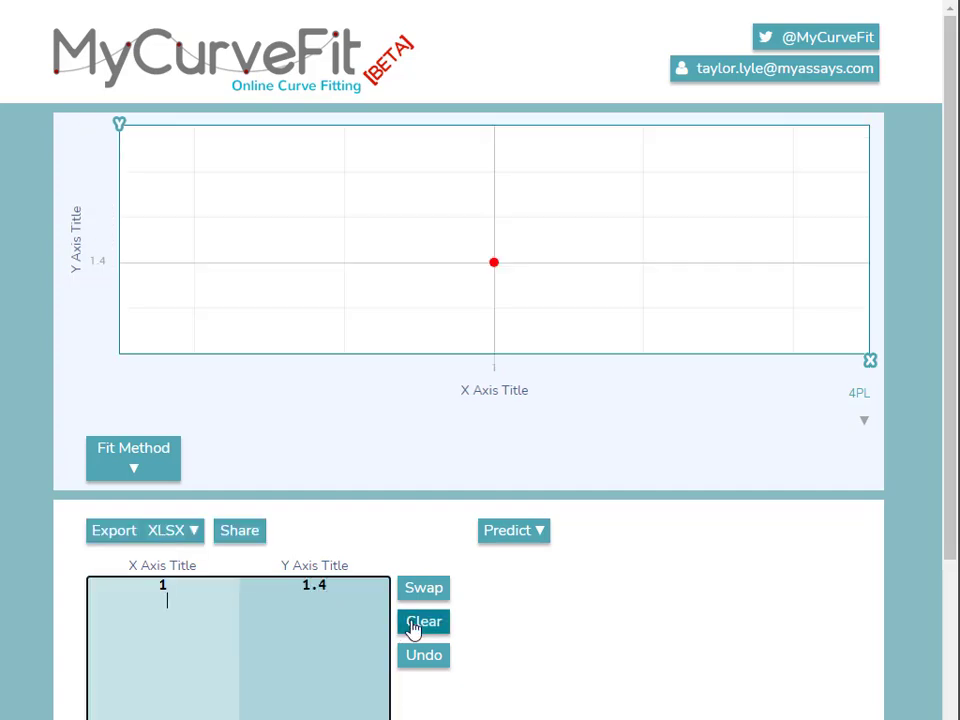
pyautogui.press('Return')
pyautogui.write('2')
pyautogui.press('Tab')
pyautogui.write('1.5')
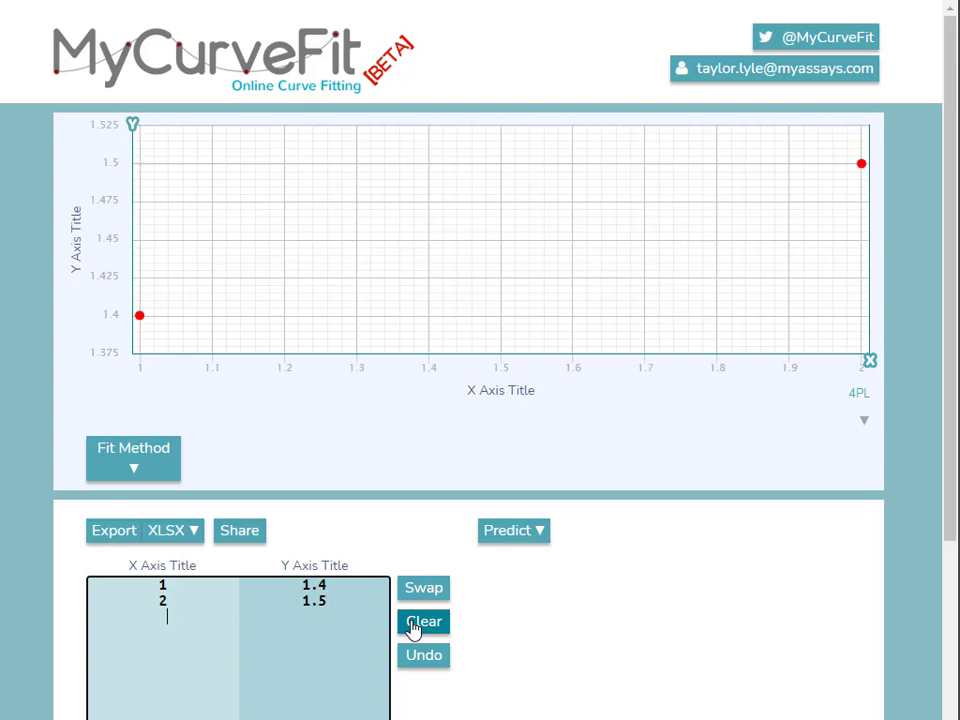
pyautogui.press('Return')
# Add the remaining points (3, 3), (4, 6.5) and (5, 7) to the table.
pyautogui.write('3')
pyautogui.press('Tab')
pyautogui.write('3')
pyautogui.press('Return')
pyautogui.write('4')
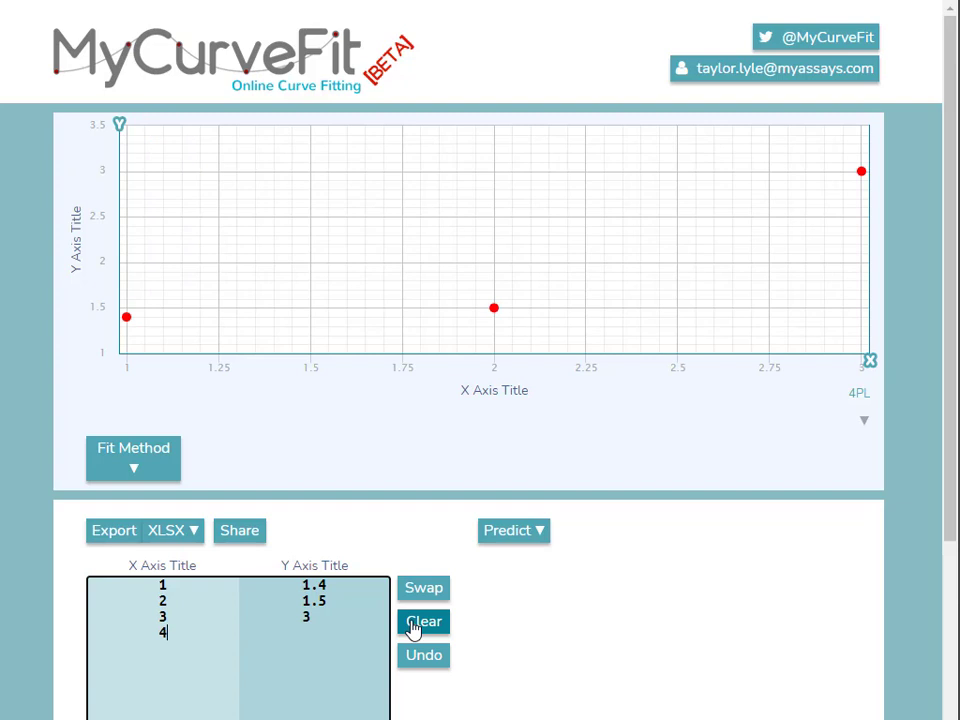
pyautogui.press('Tab')
pyautogui.write('6.5')
pyautogui.press('Return')
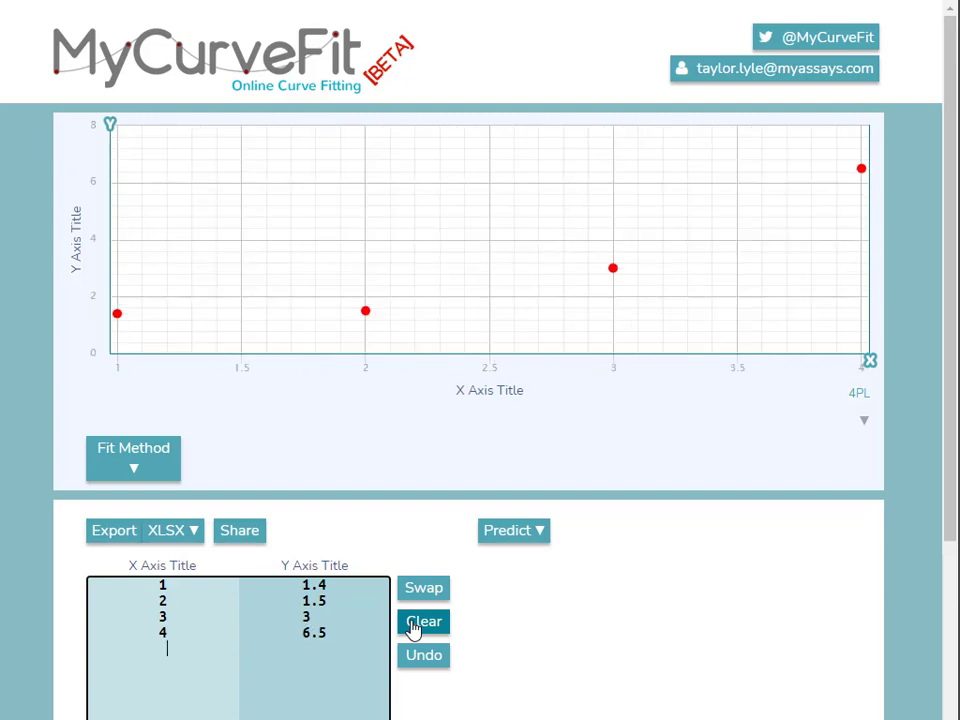
pyautogui.write('5')
pyautogui.press('Tab')
pyautogui.write('7')
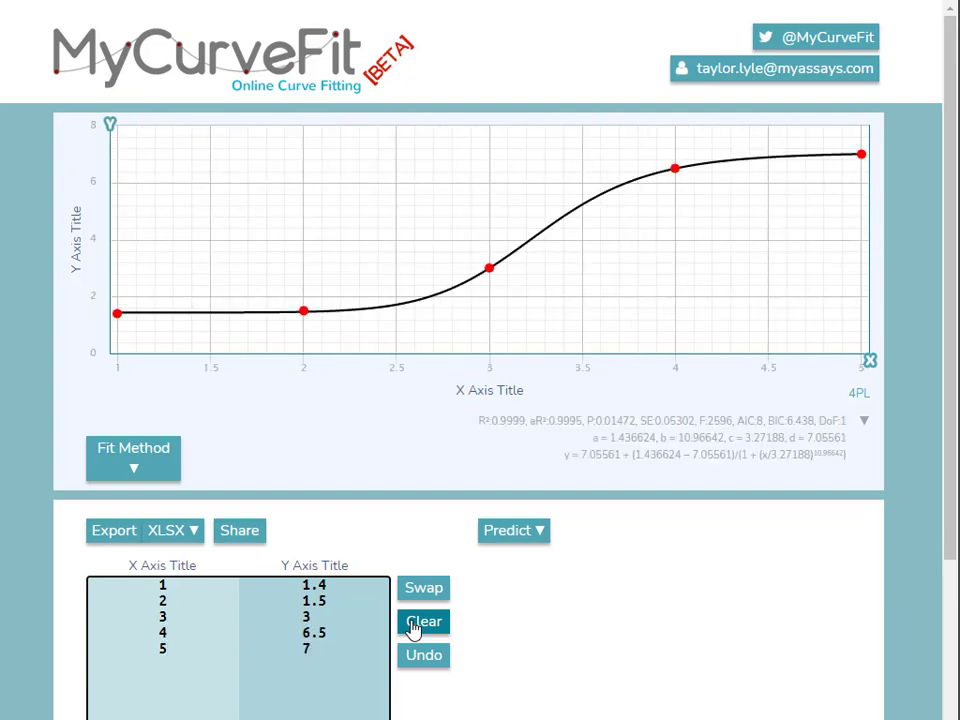
pyautogui.moveTo(302, 323)
# Change the fit method from 4PL to Nonlinear 5PL.
pyautogui.click(112, 462)
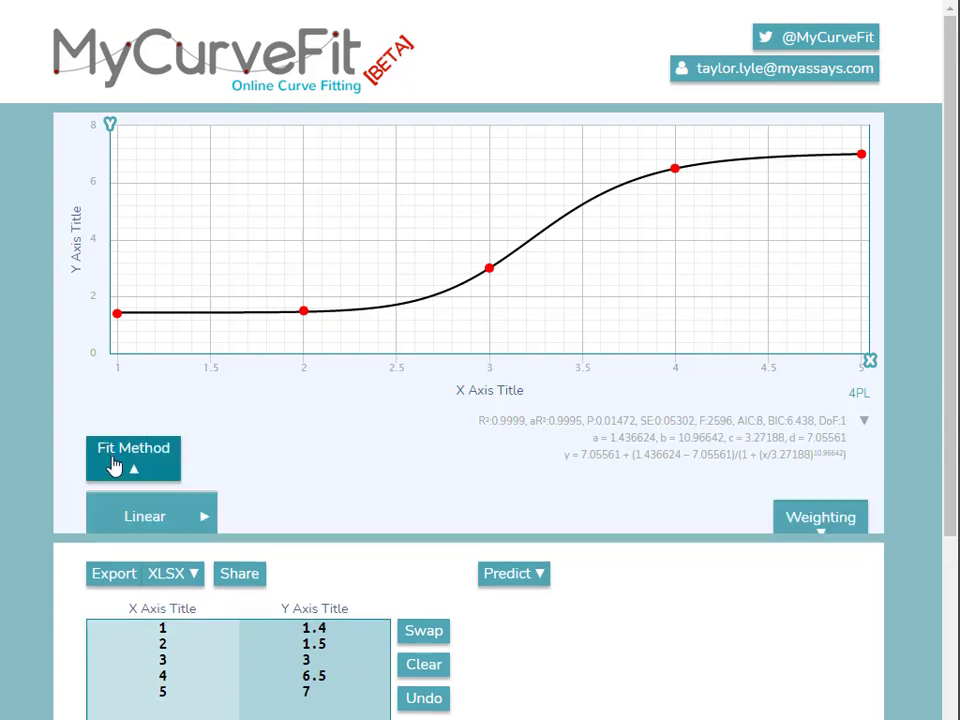
pyautogui.scroll(-1, 396, 444)
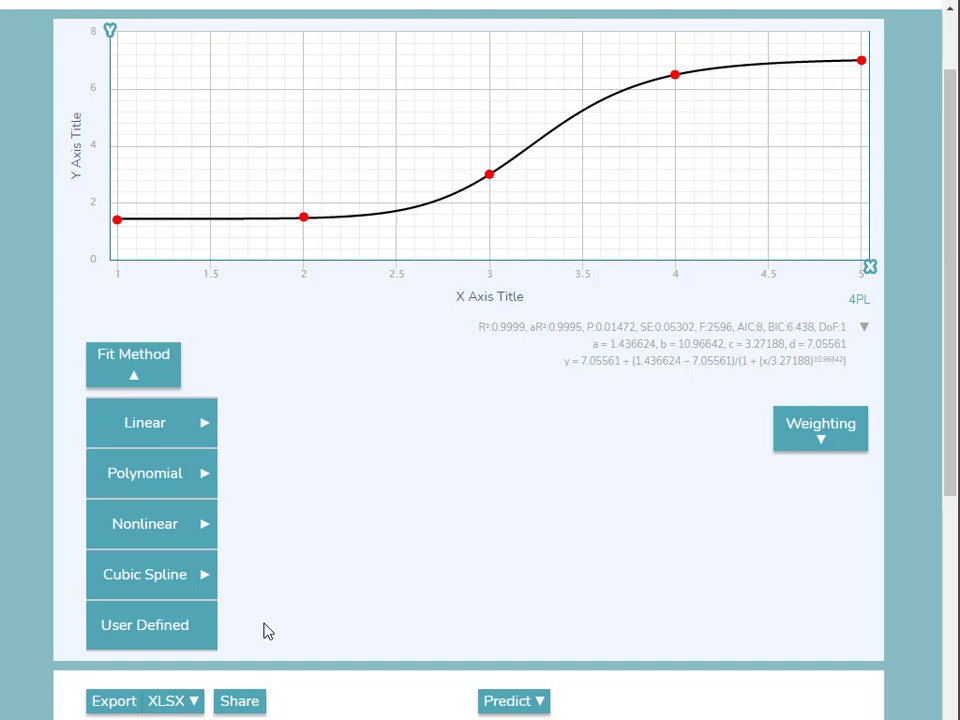
pyautogui.moveTo(196, 418)
pyautogui.moveTo(200, 538)
pyautogui.click(300, 242)
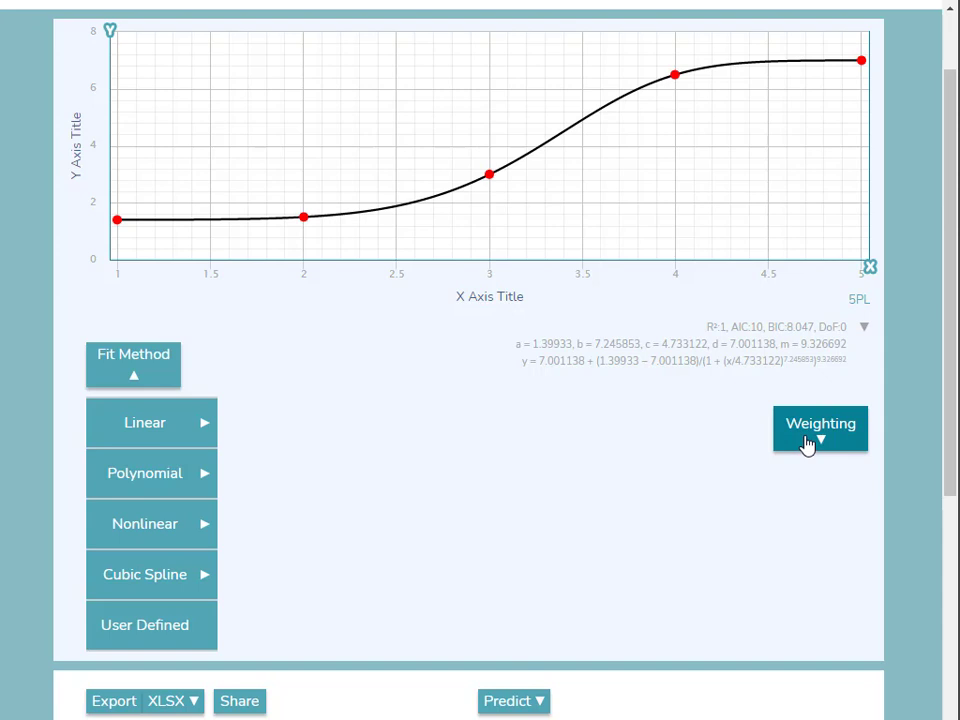
# Review the Weighting options and their help, keep no weighting, and collapse the lists.
pyautogui.click(808, 445)
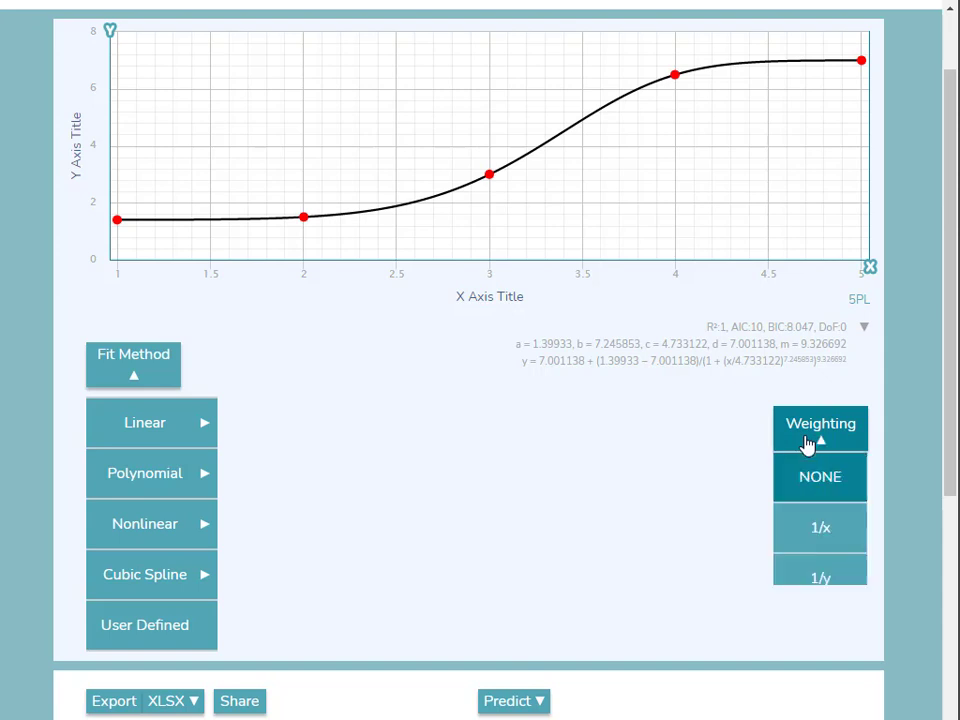
pyautogui.scroll(-2, 670, 445)
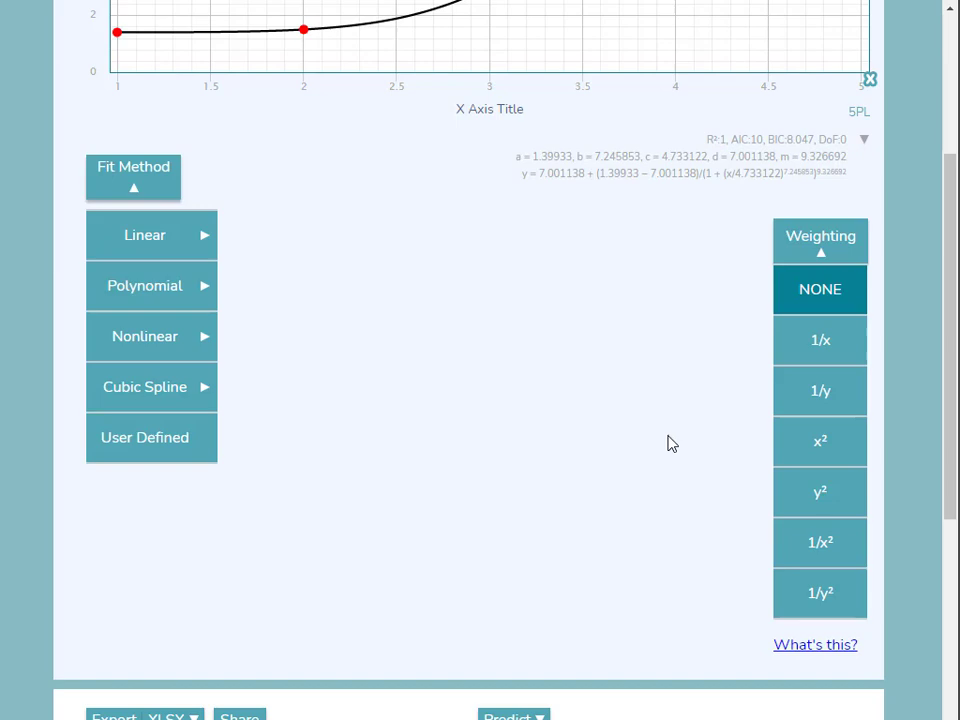
pyautogui.click(806, 649)
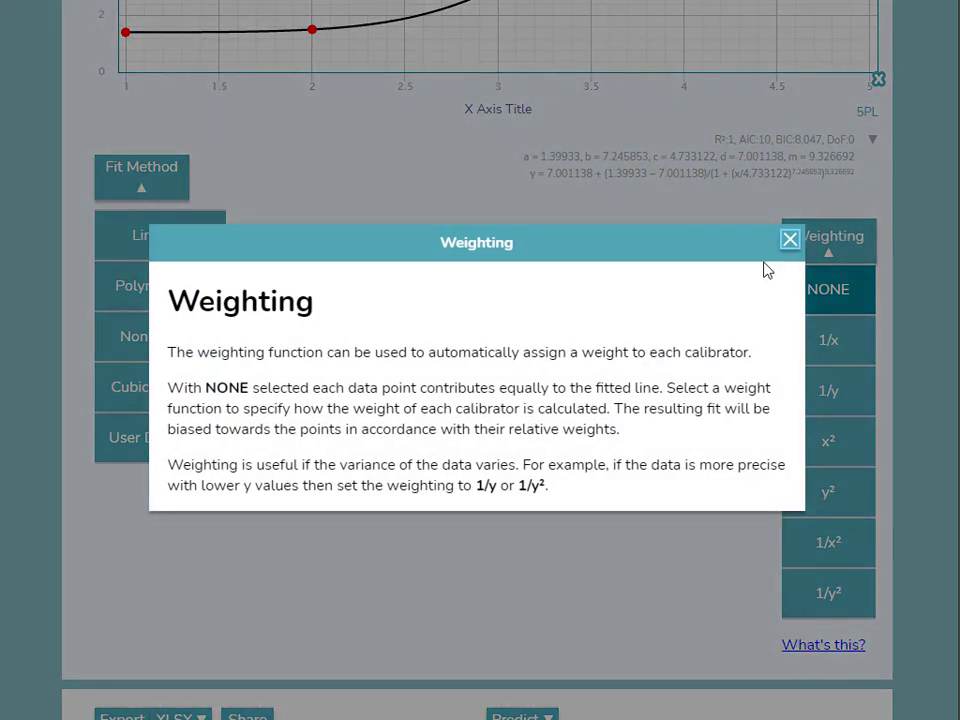
pyautogui.click(789, 243)
pyautogui.click(789, 246)
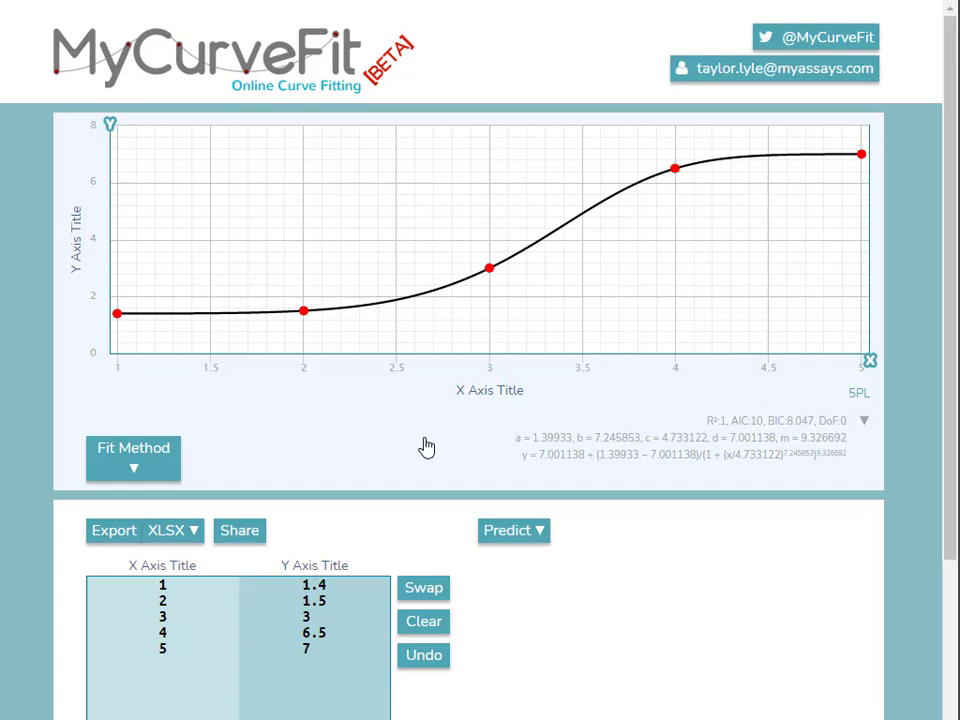
# Expand the 5PL fit statistics and read the Goodness Measures help.
pyautogui.click(466, 442)
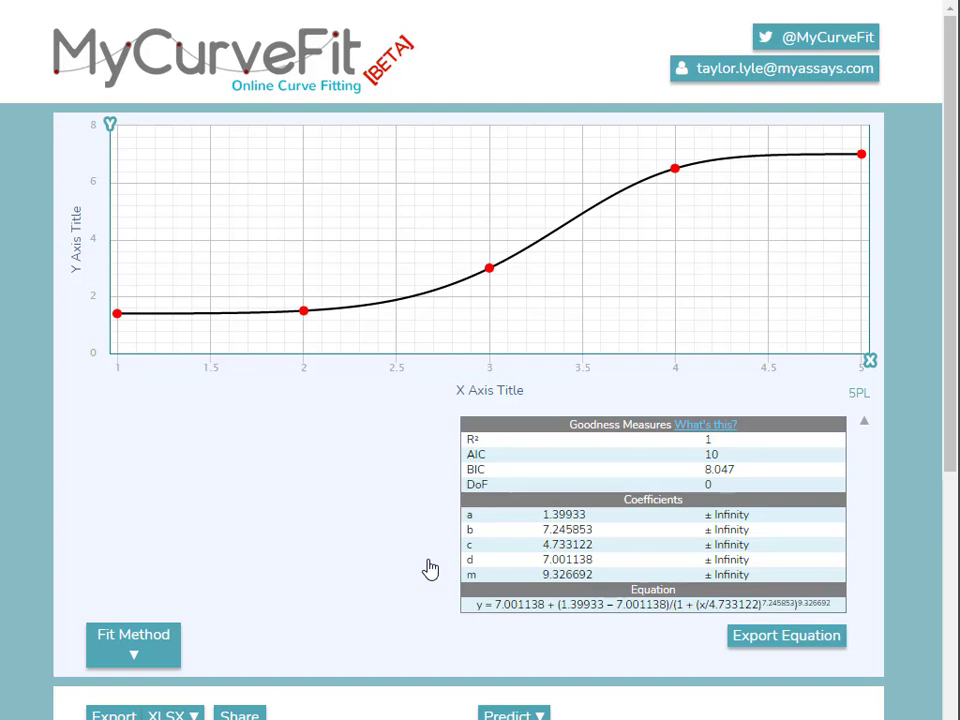
pyautogui.click(704, 428)
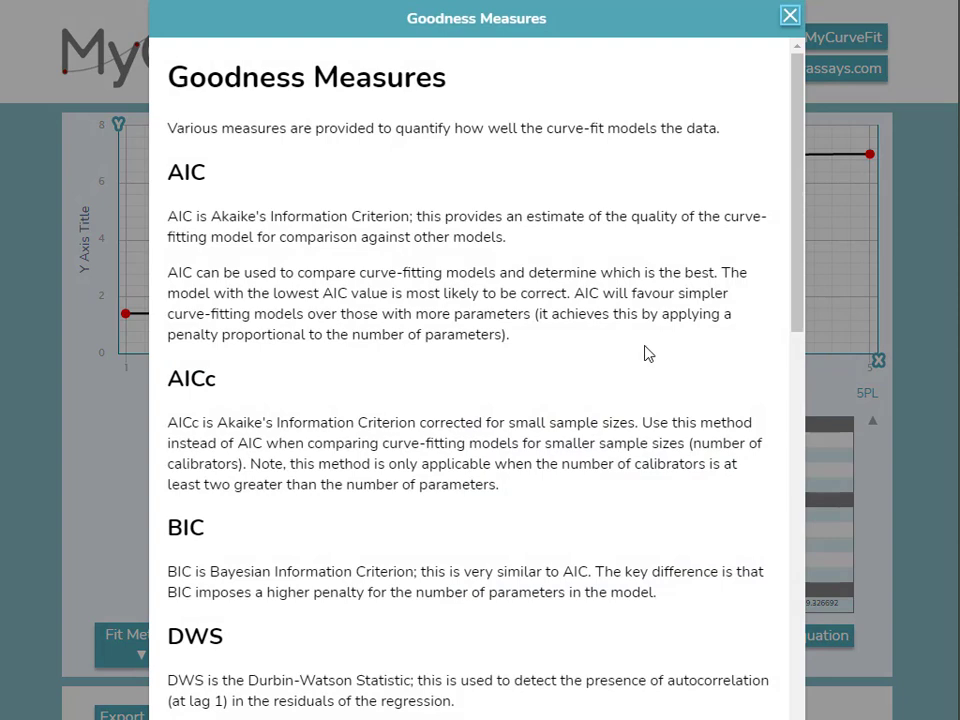
pyautogui.click(789, 17)
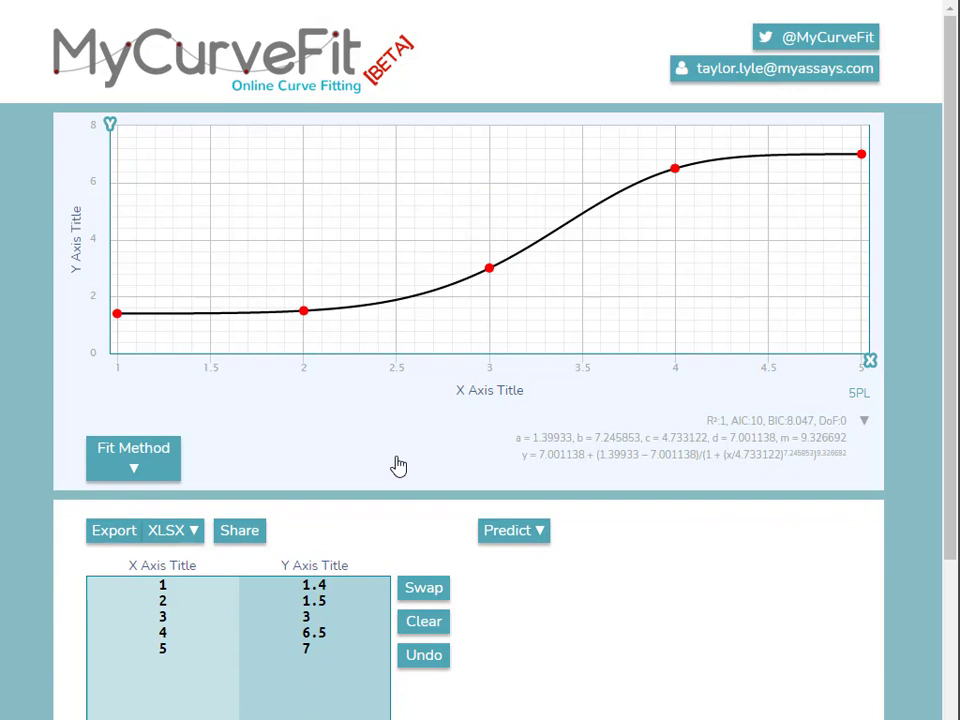
# Predict X for Y values 1.5, 3.2 and 6, giving 2, 3.060469 and 3.79758.
pyautogui.click(505, 532)
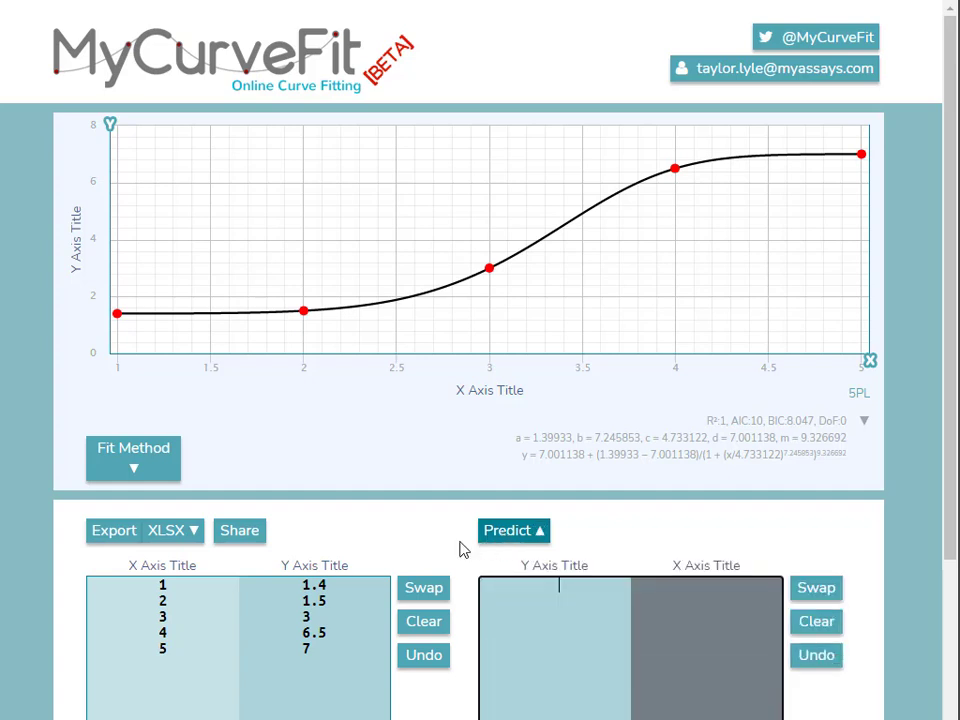
pyautogui.scroll(-1, 418, 528)
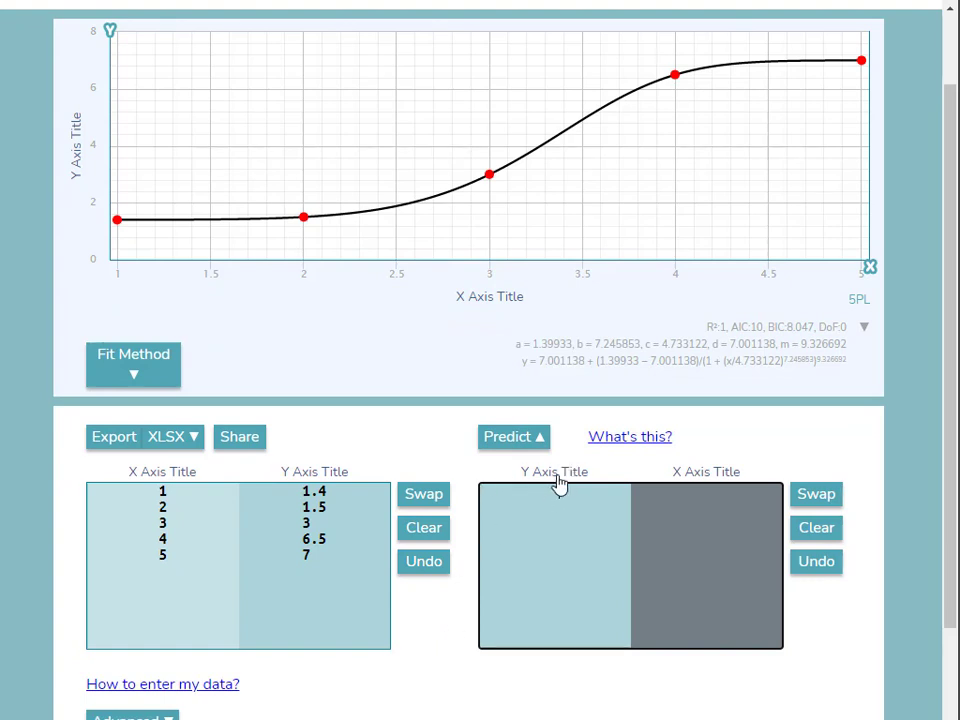
pyautogui.write('1.5')
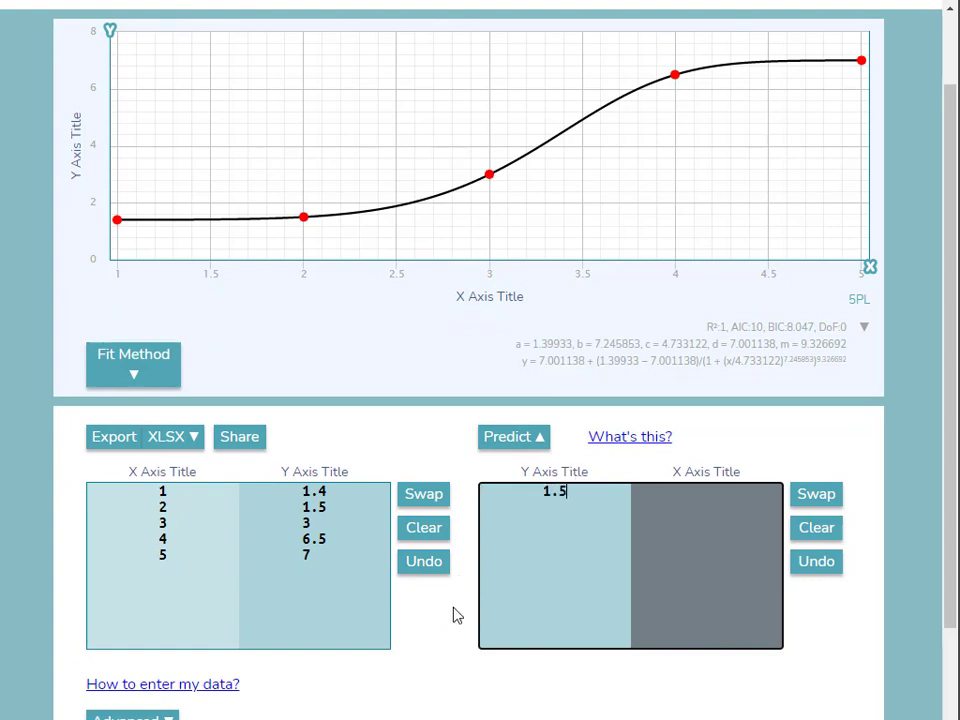
pyautogui.press('Return')
pyautogui.write('3.2')
pyautogui.press('Return')
pyautogui.write('6')
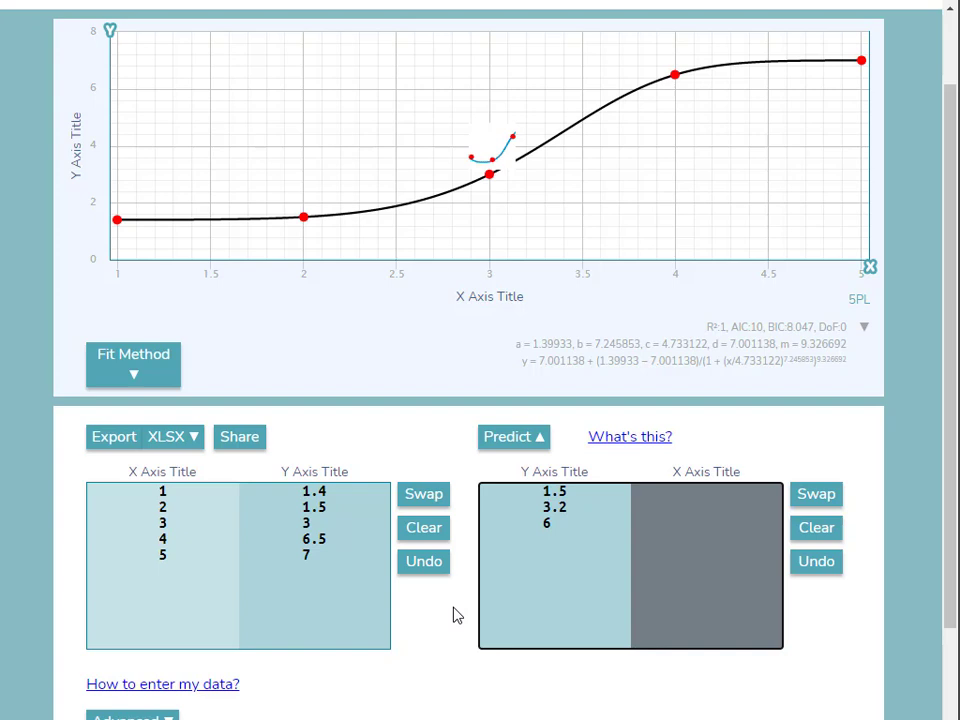
pyautogui.press('Return')
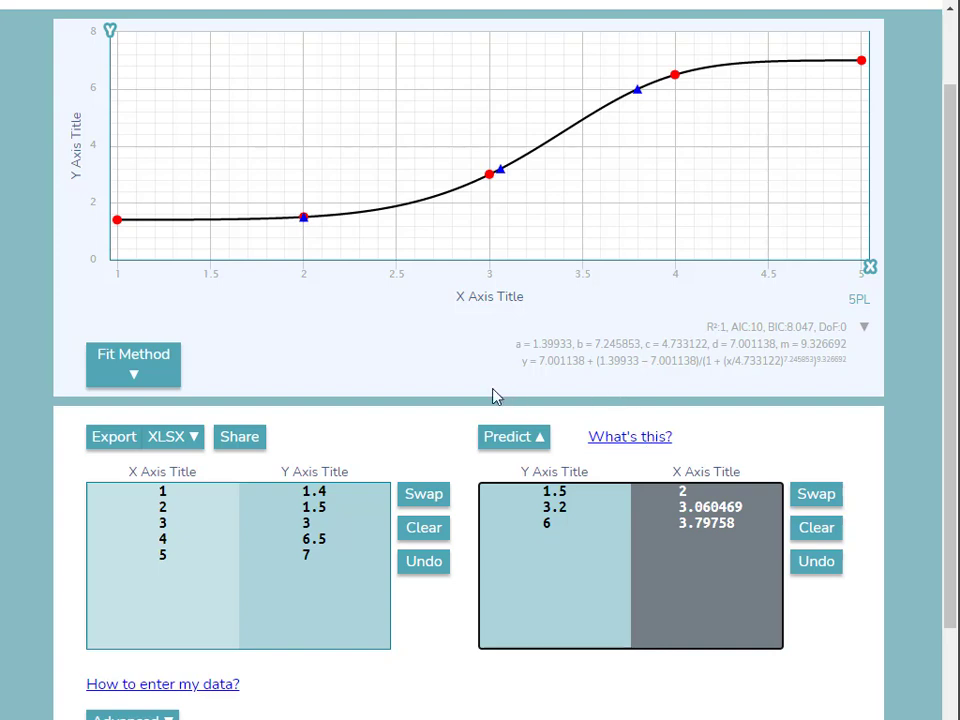
pyautogui.moveTo(503, 176)
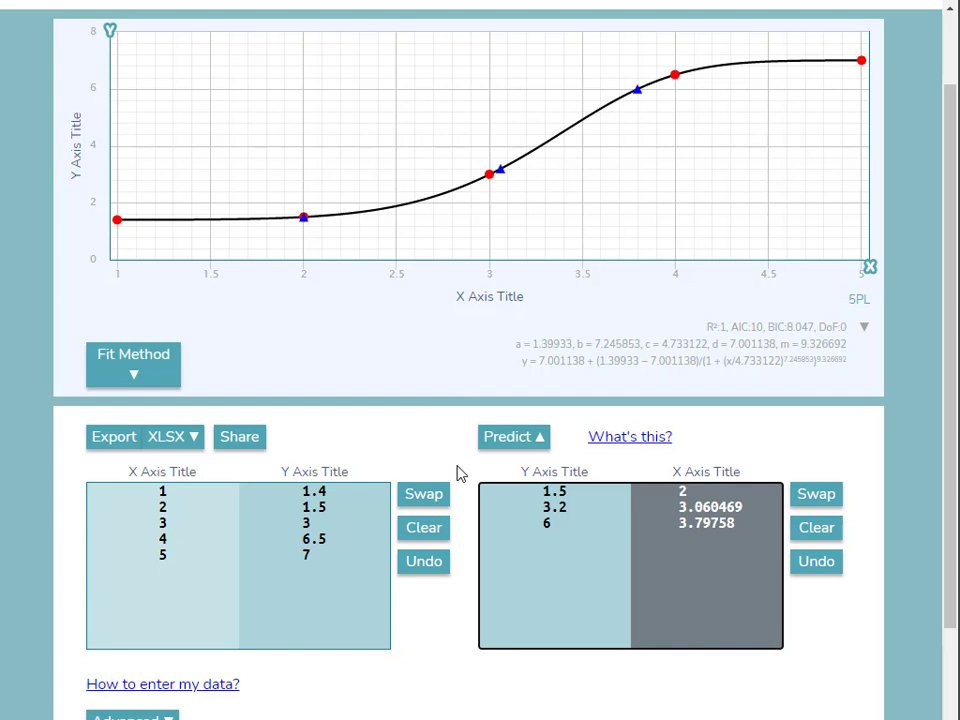
# Clear the predictions, swap to X input, and predict Y for X values 1.5, 3.2 and 6.
pyautogui.click(824, 534)
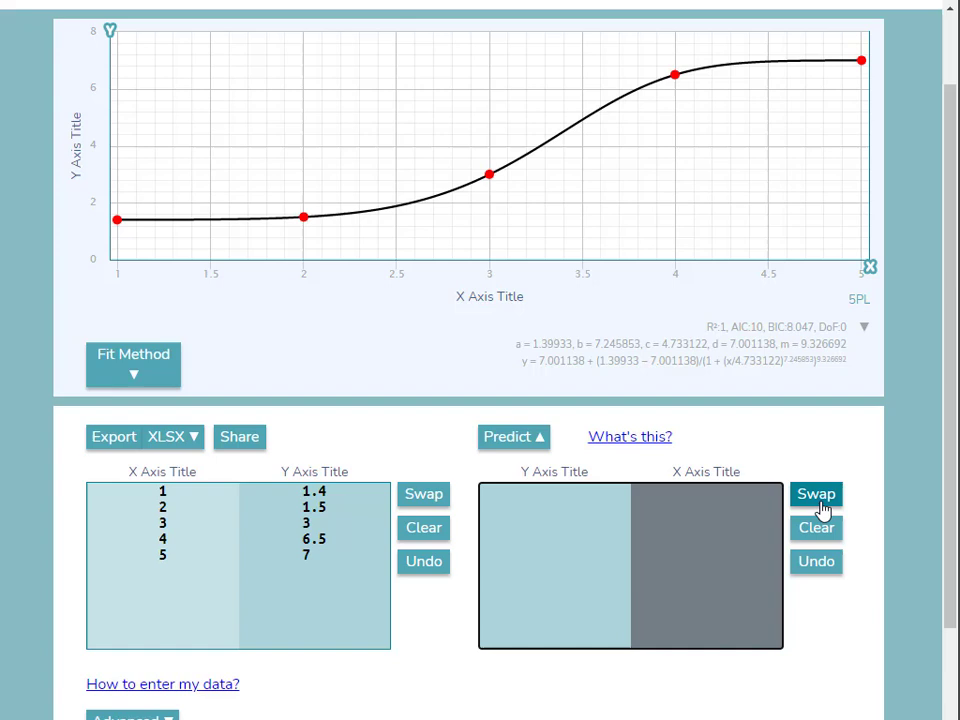
pyautogui.click(820, 508)
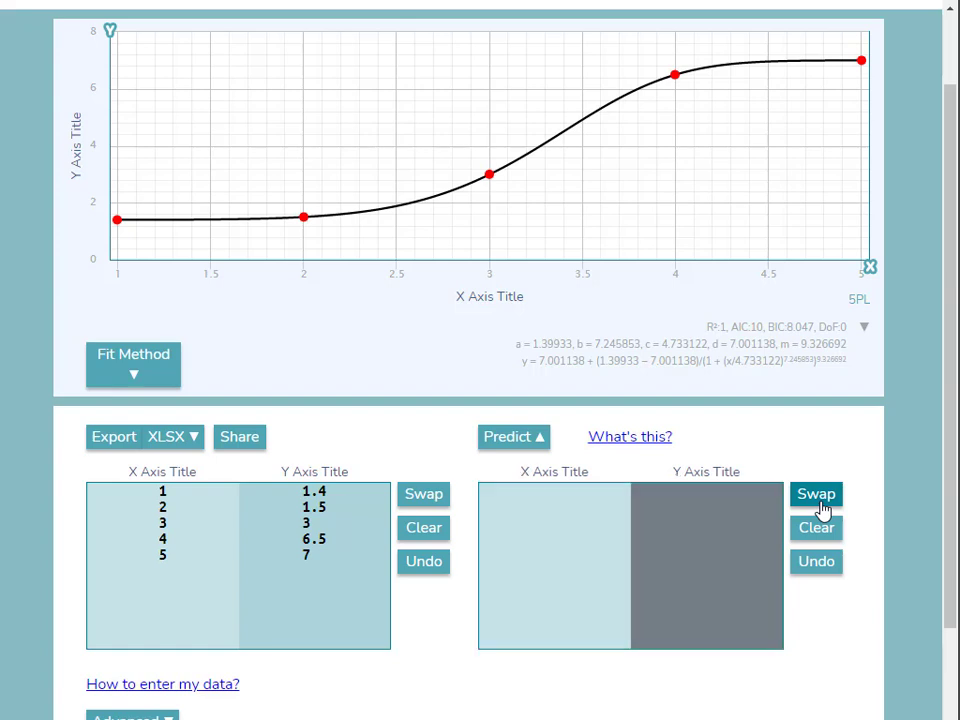
pyautogui.click(566, 506)
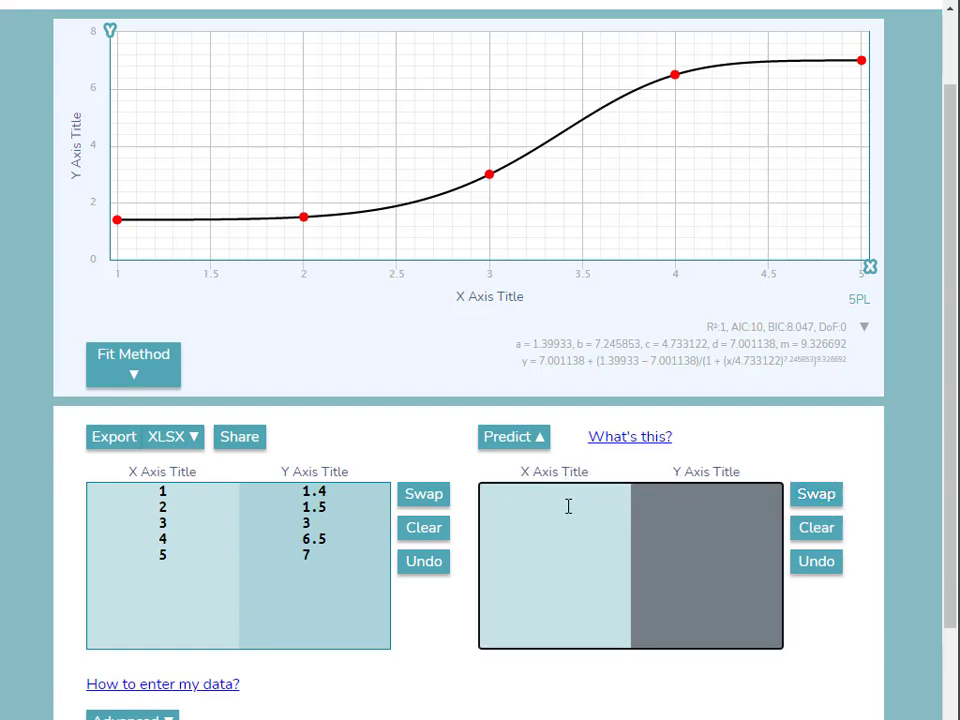
pyautogui.write('1.5')
pyautogui.press('Return')
pyautogui.write('3.2')
pyautogui.press('Return')
pyautogui.write('6')
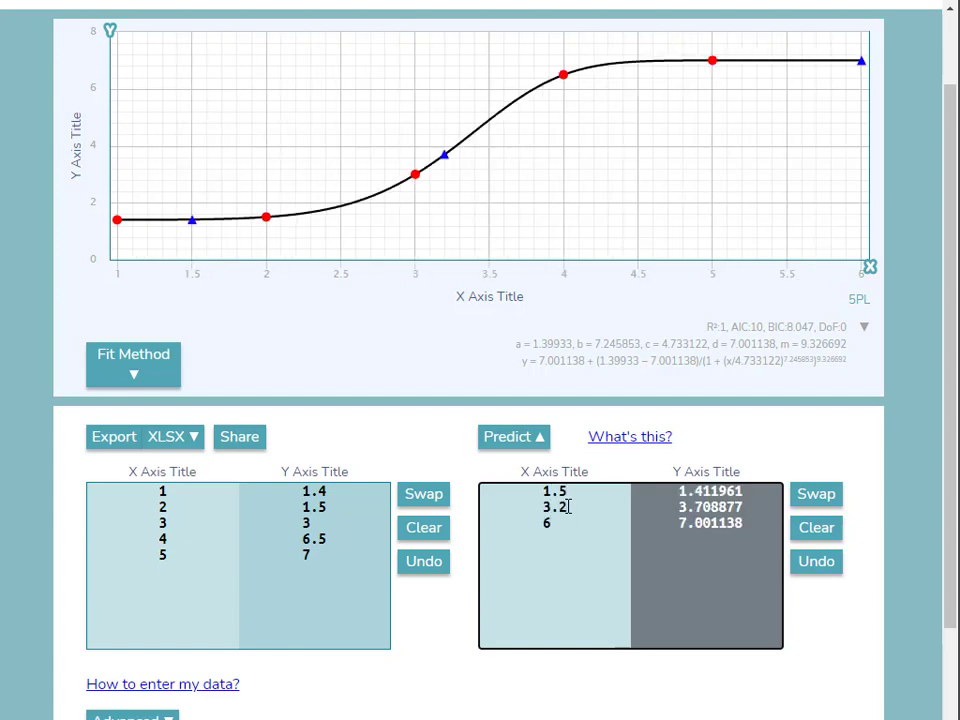
pyautogui.press('Return')
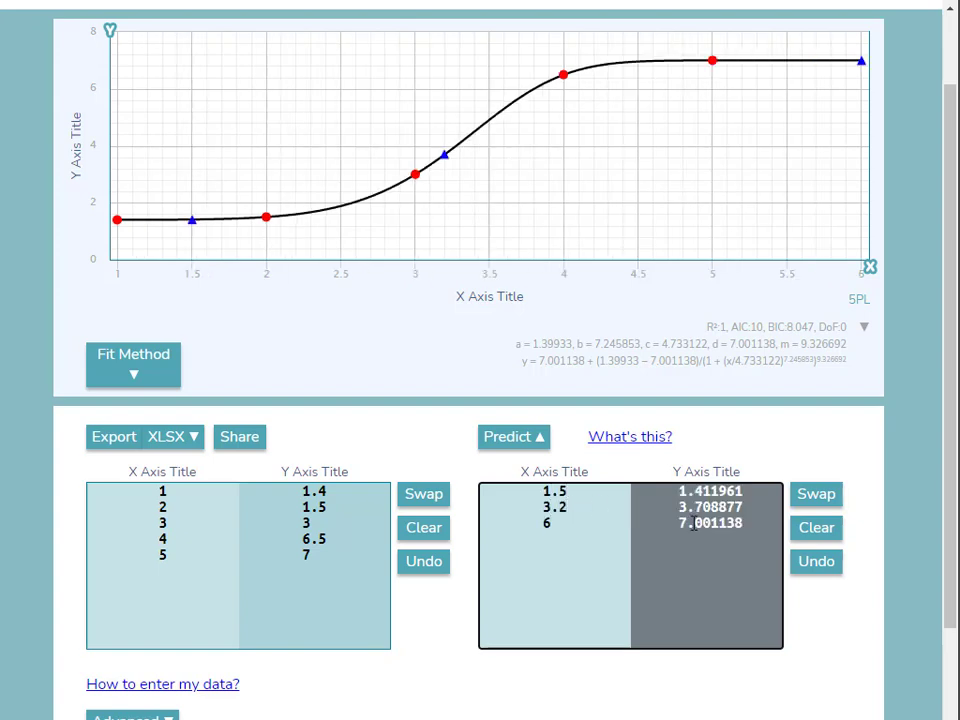
pyautogui.moveTo(194, 255)
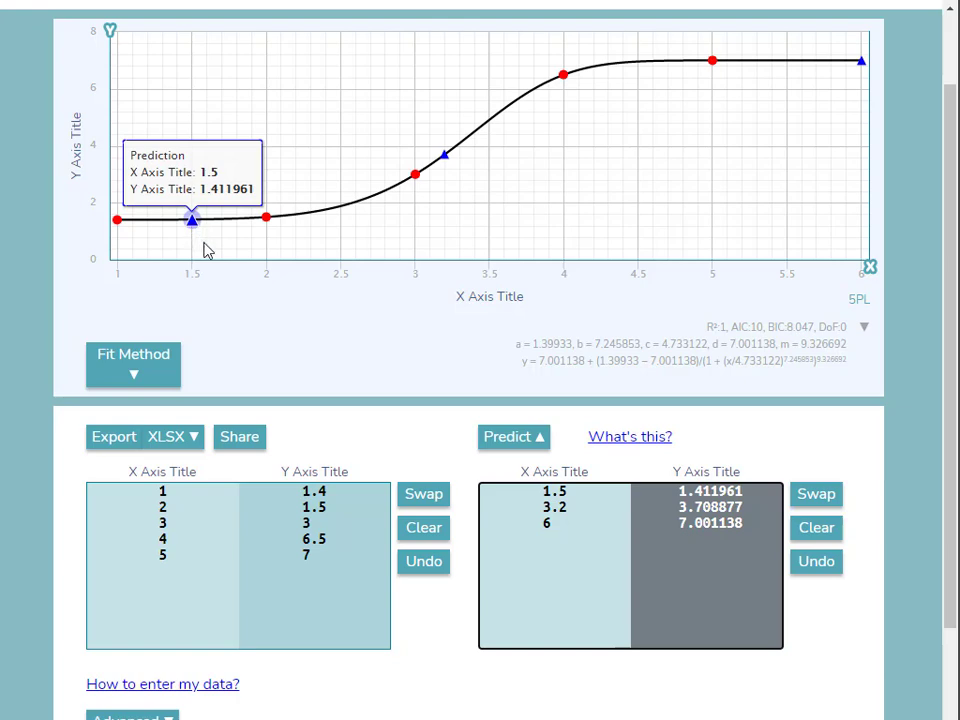
pyautogui.click(630, 440)
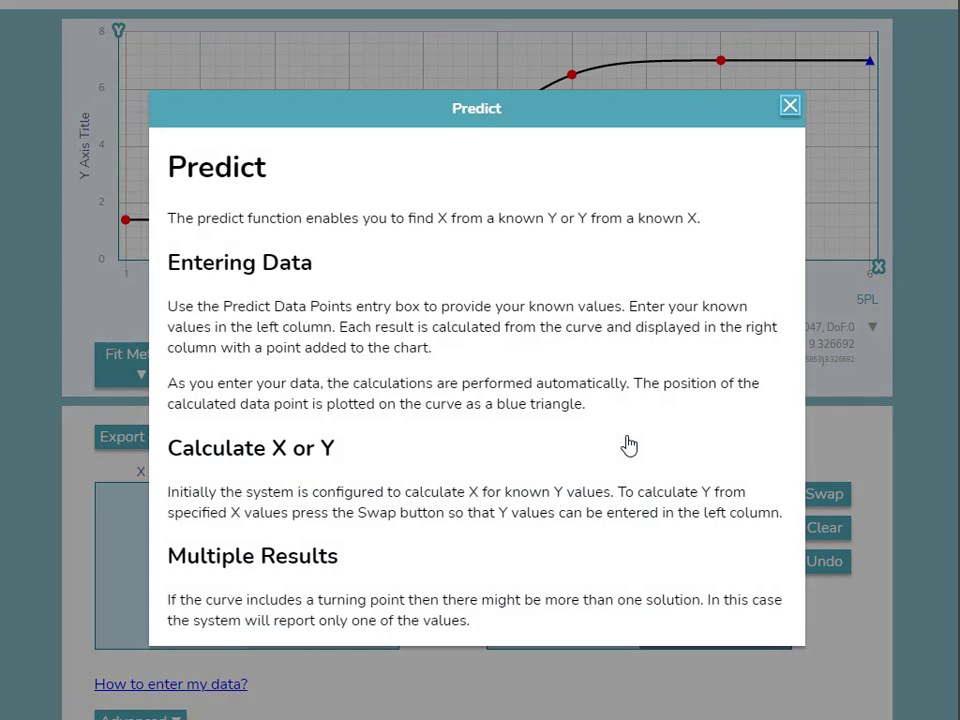
pyautogui.click(790, 106)
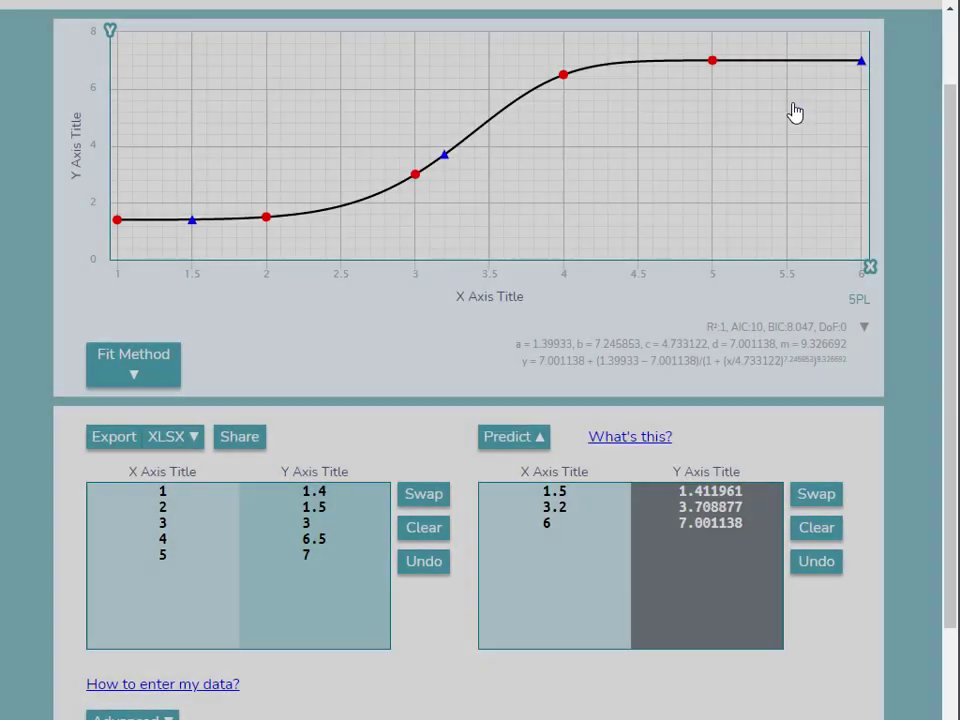